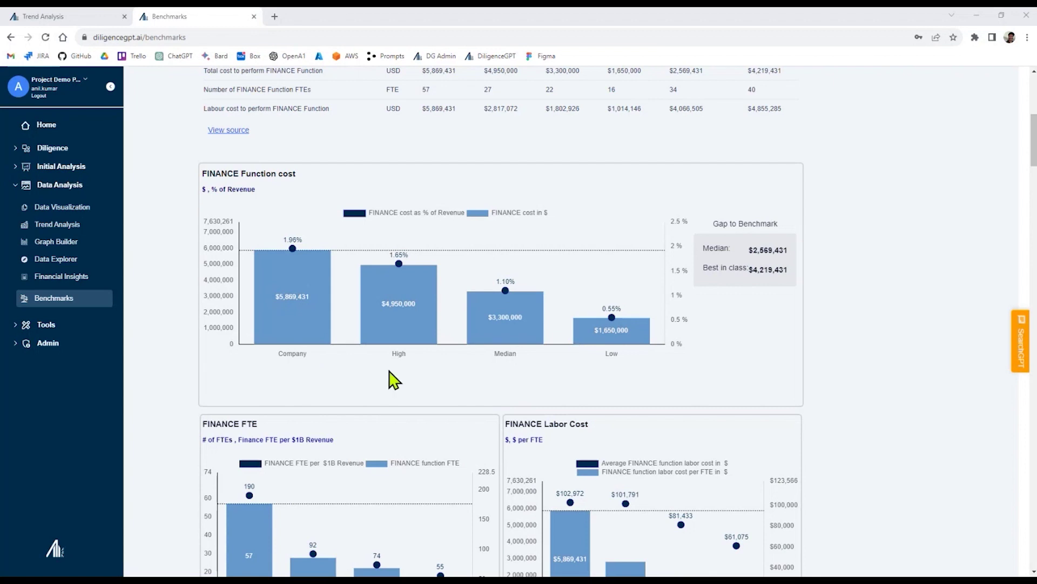
Step: Scroll through the FINANCE benchmark charts, then switch to the Trend Analysis page
scroll(394, 380, down, 1)
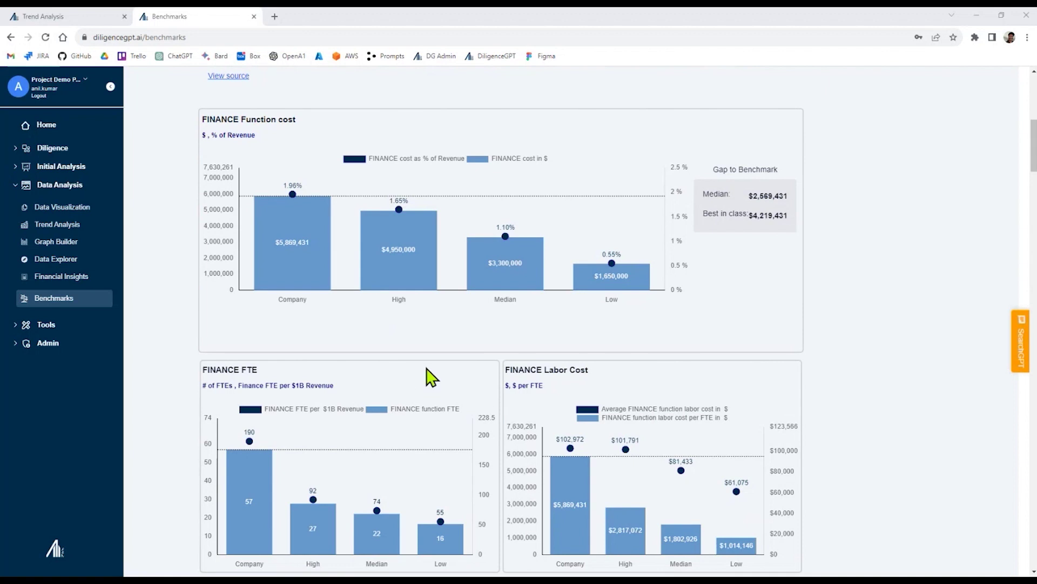
scroll(431, 377, down, 1)
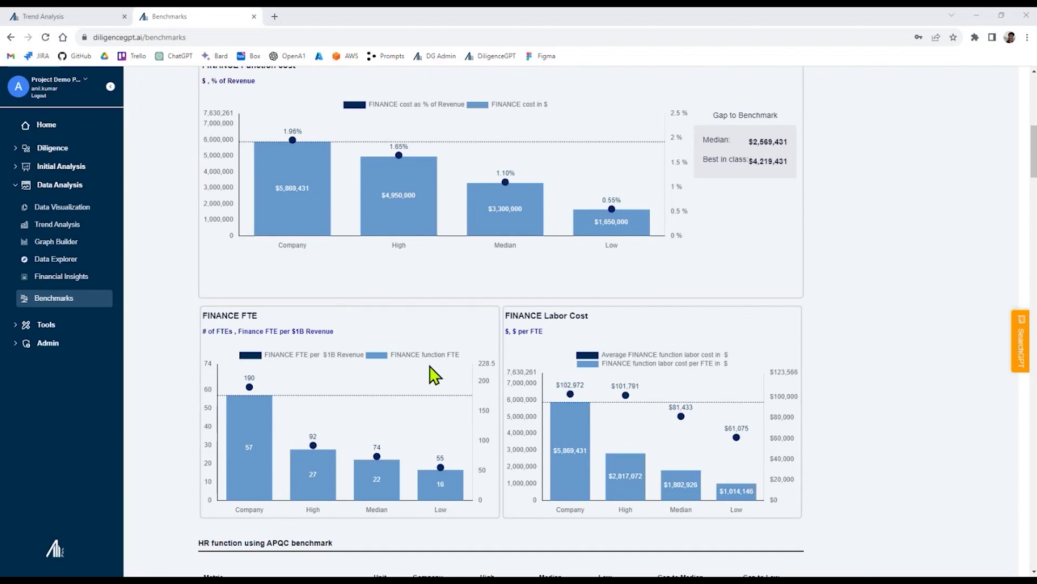
scroll(478, 362, down, 1)
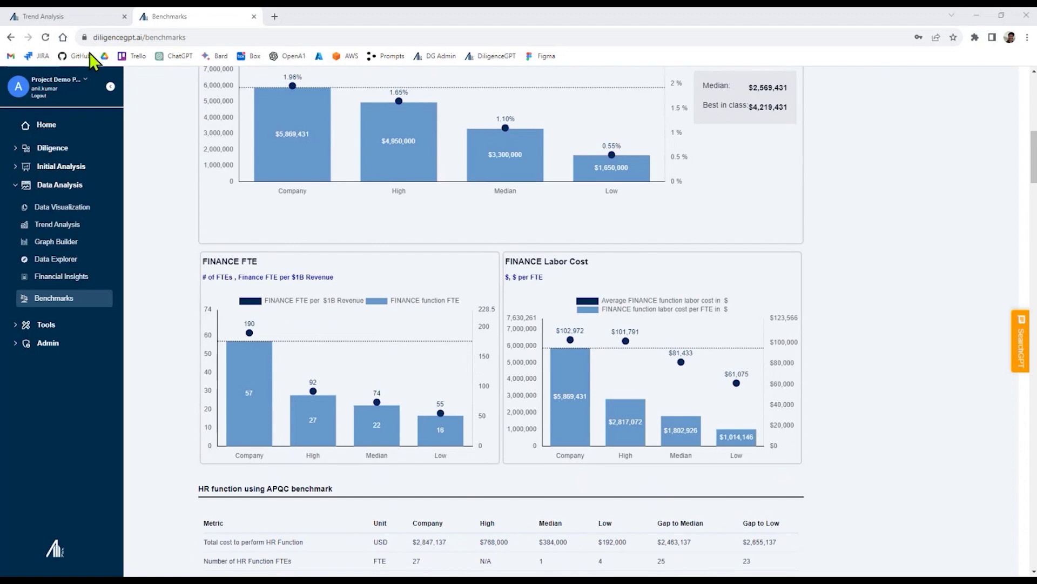
click(90, 22)
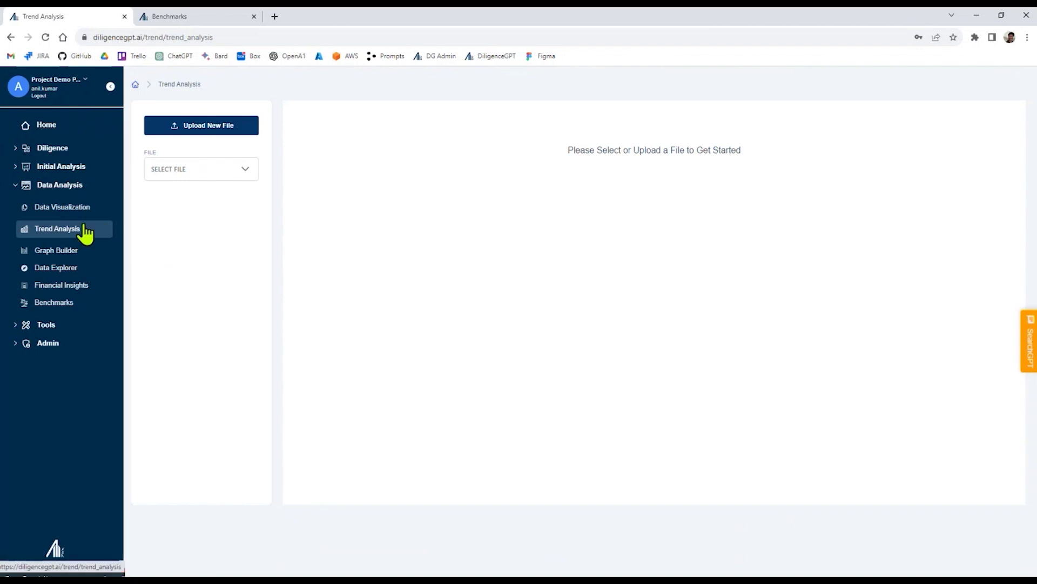
Step: Chart the Cost Trend Analysis file's Sheet1, table 1 as a stacked chart for FY20–FY22
click(204, 184)
click(199, 242)
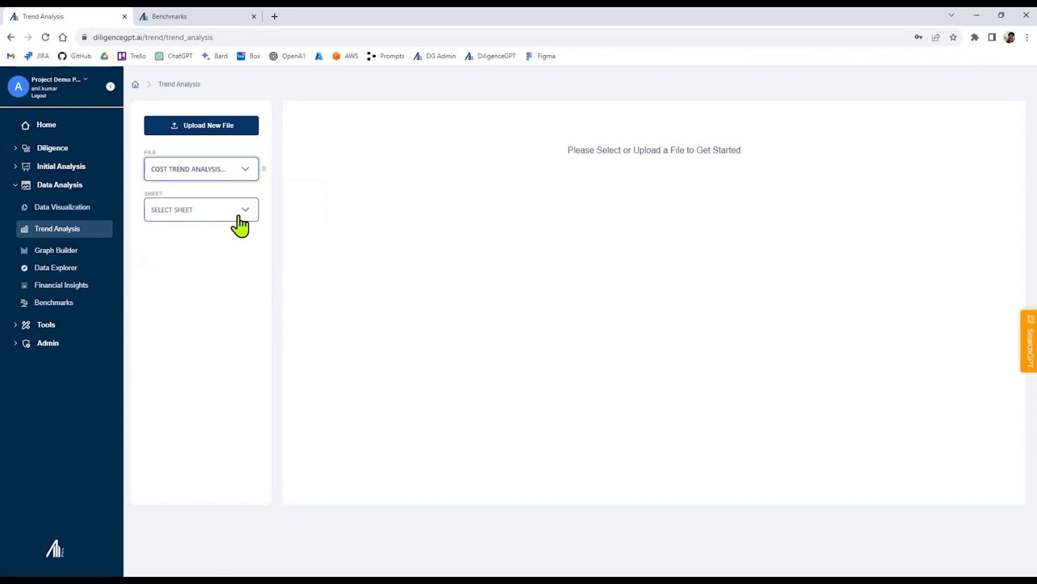
click(241, 222)
click(233, 238)
click(220, 253)
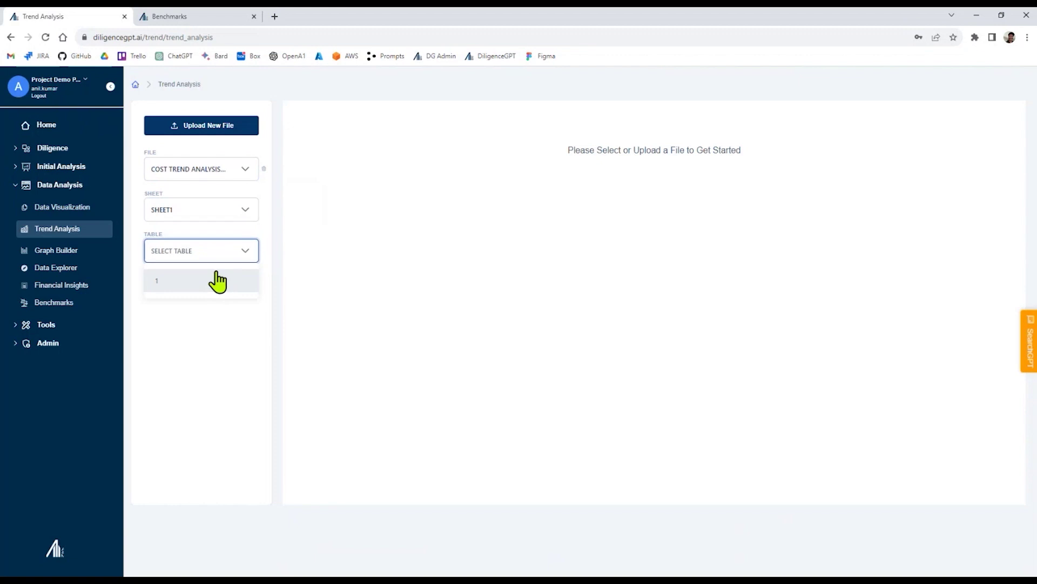
click(216, 280)
click(223, 309)
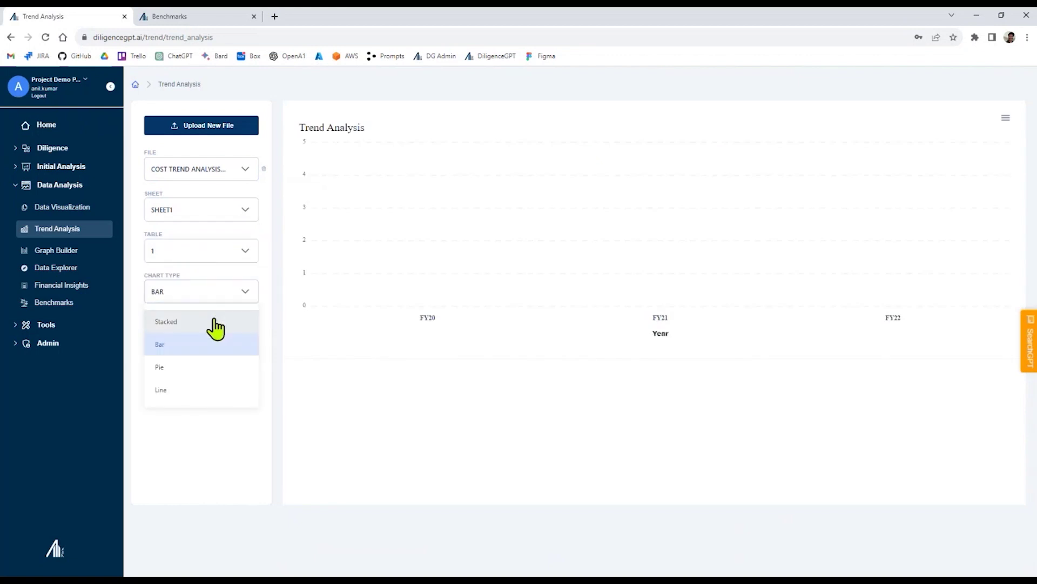
click(216, 321)
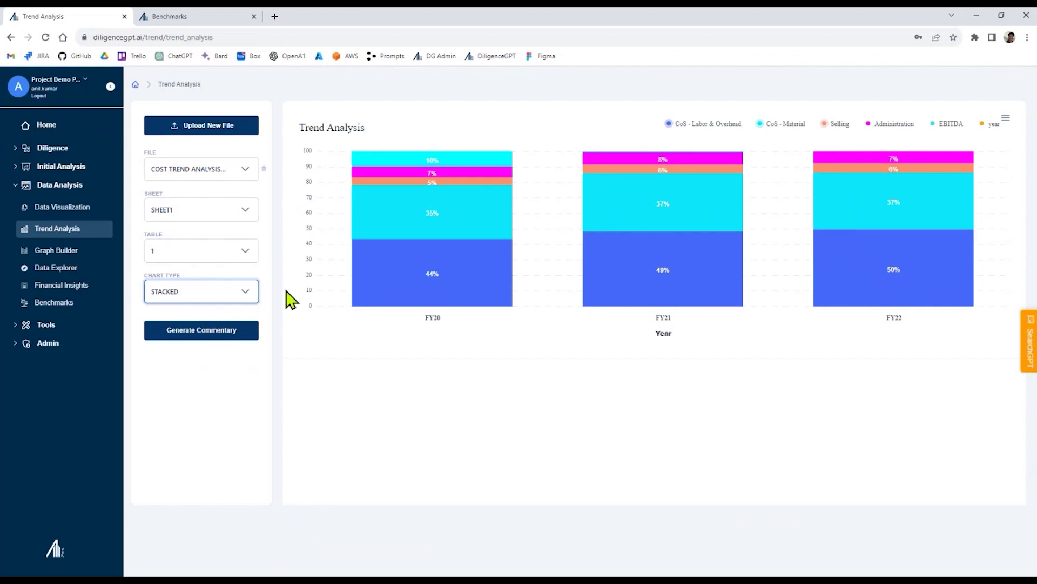
Step: Generate Operational Costs commentary using Trend Description as the source
click(206, 342)
click(233, 348)
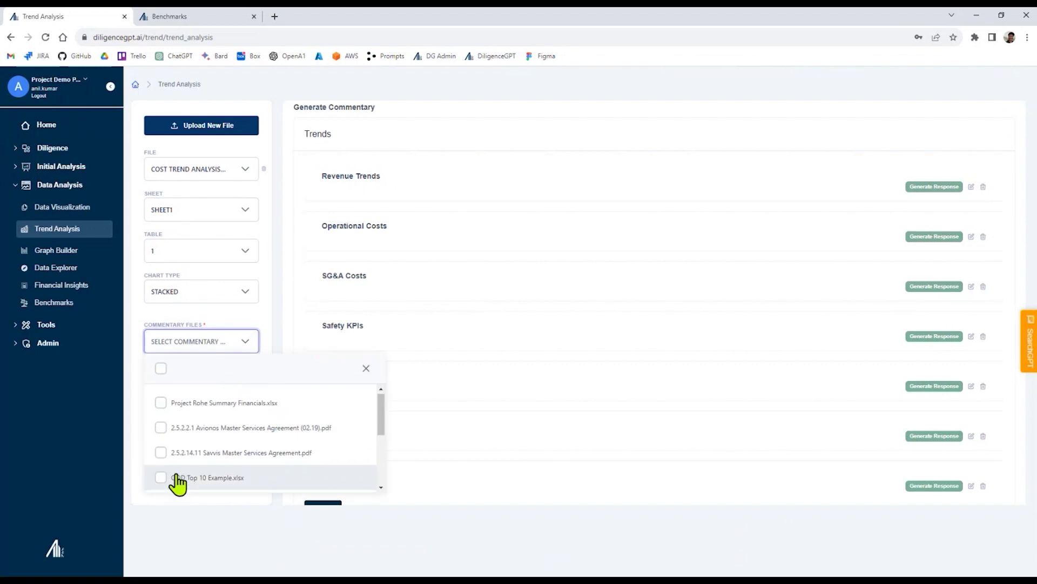
scroll(173, 485, down, 5)
click(160, 475)
click(170, 525)
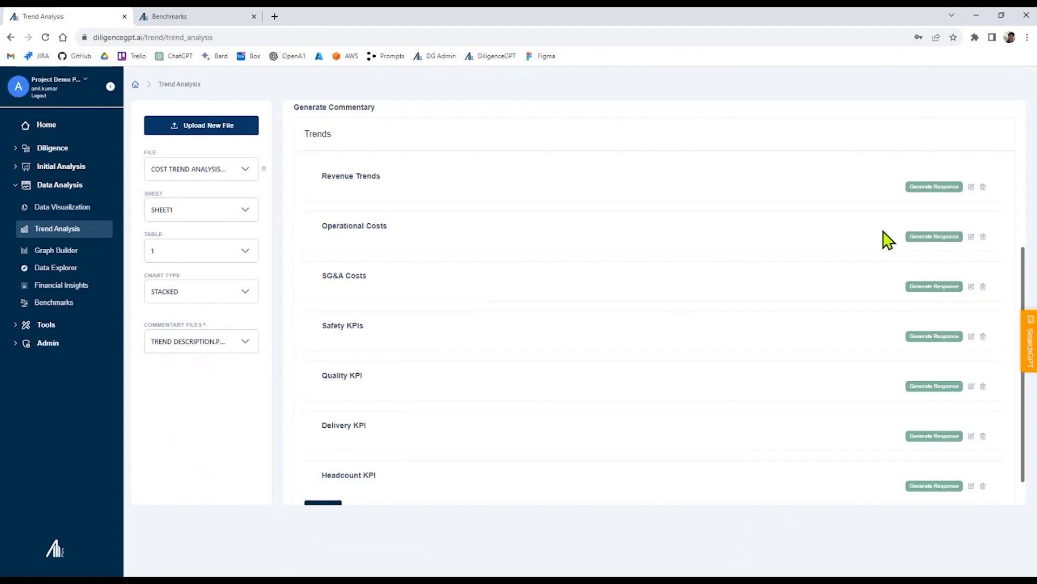
click(925, 237)
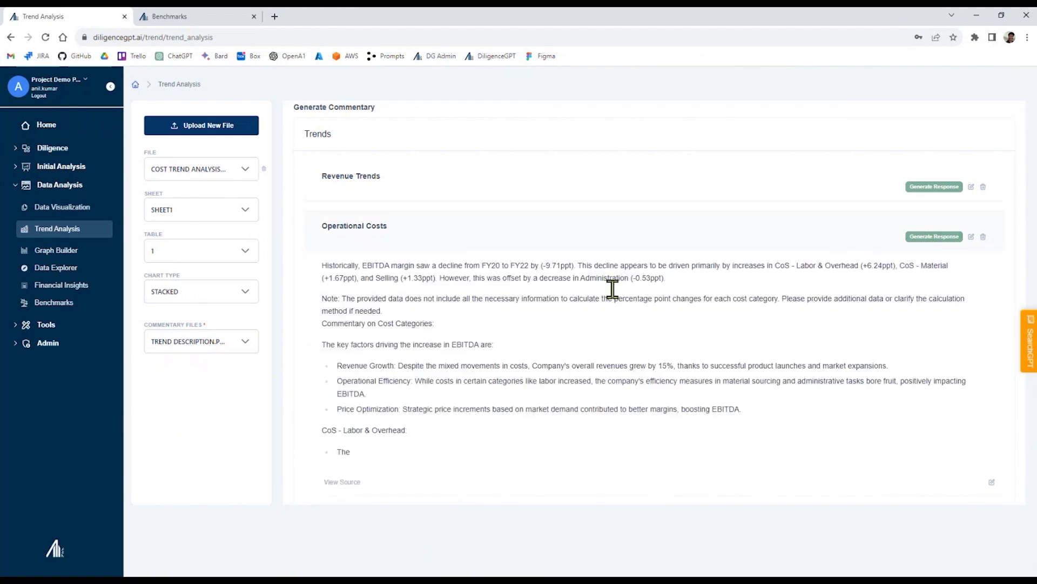
Step: Highlight the wage increase, 5% wage hike and training programs points in the commentary
scroll(610, 294, down, 1)
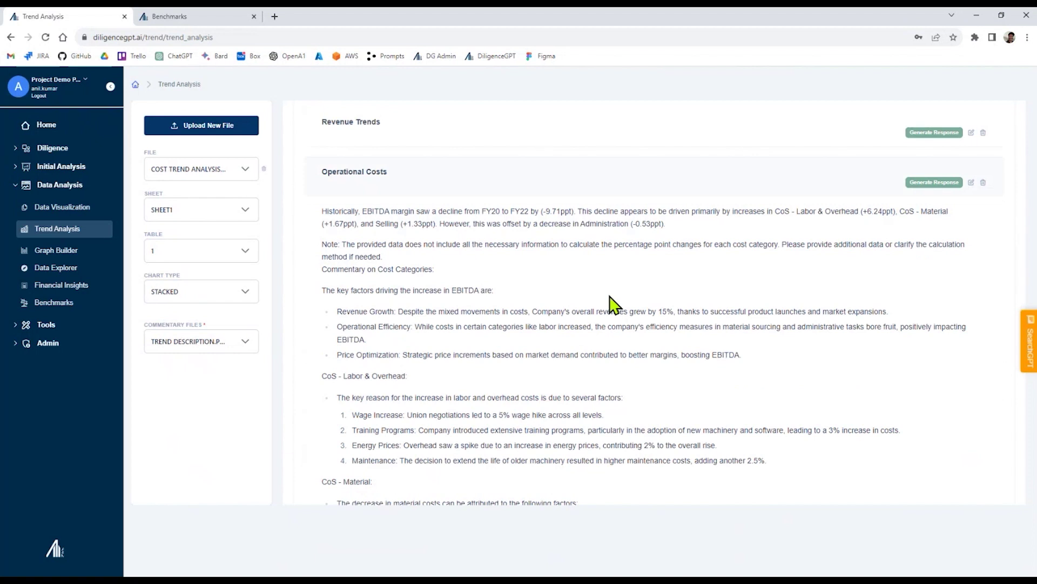
scroll(611, 296, down, 1)
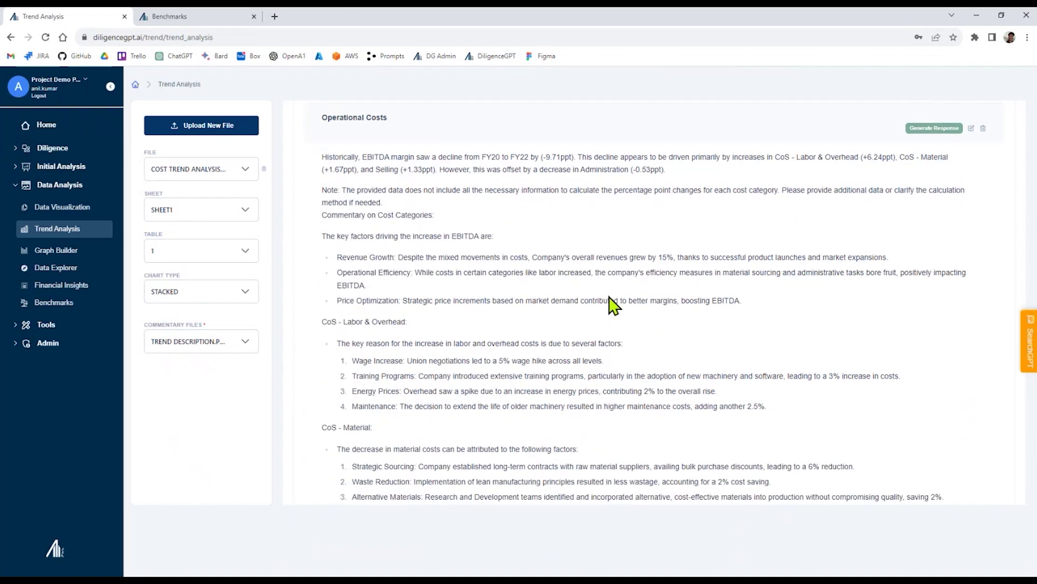
scroll(614, 305, down, 1)
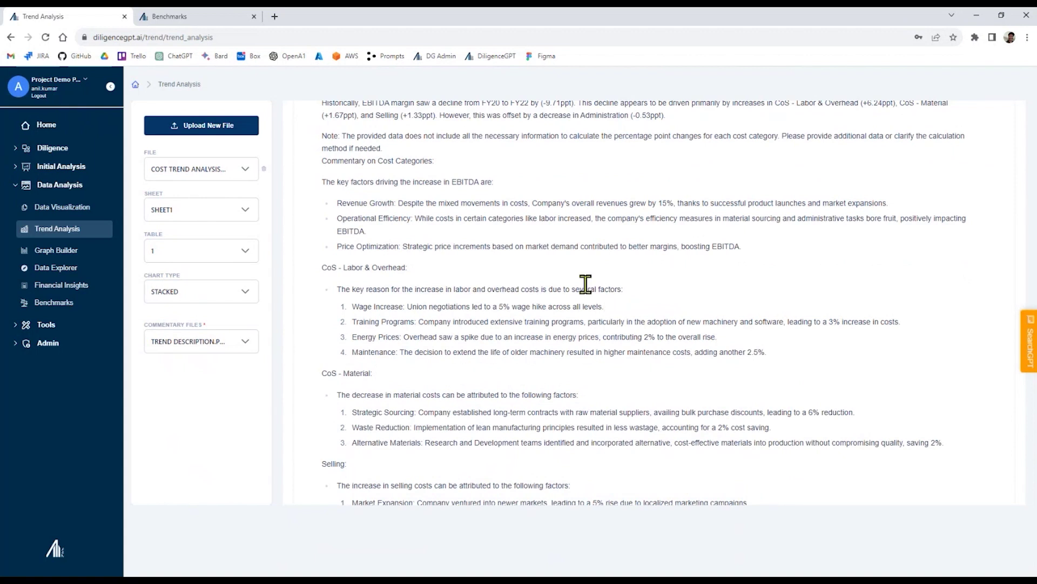
scroll(425, 246, down, 1)
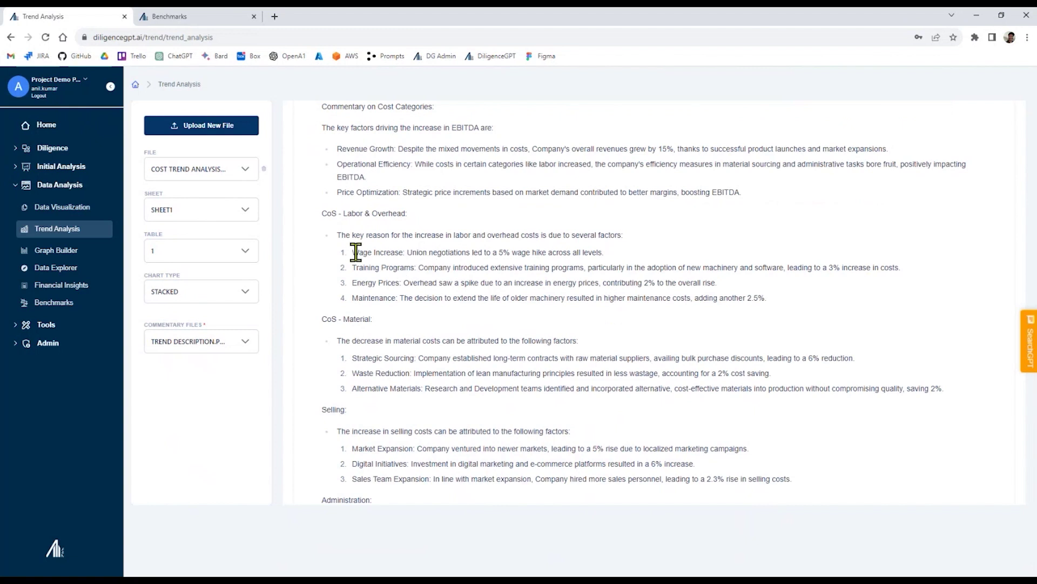
drag(353, 252, 607, 252)
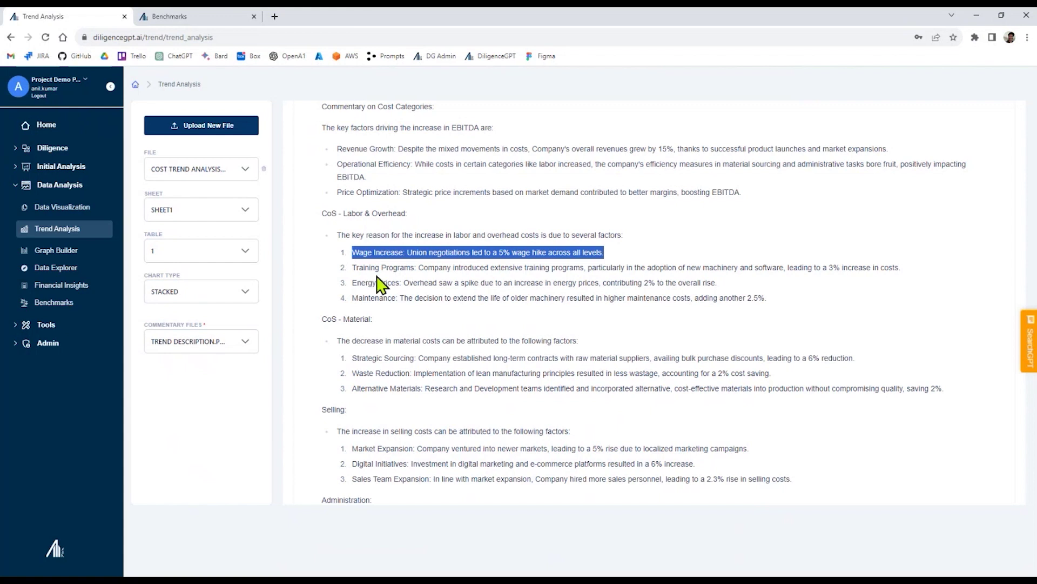
click(363, 268)
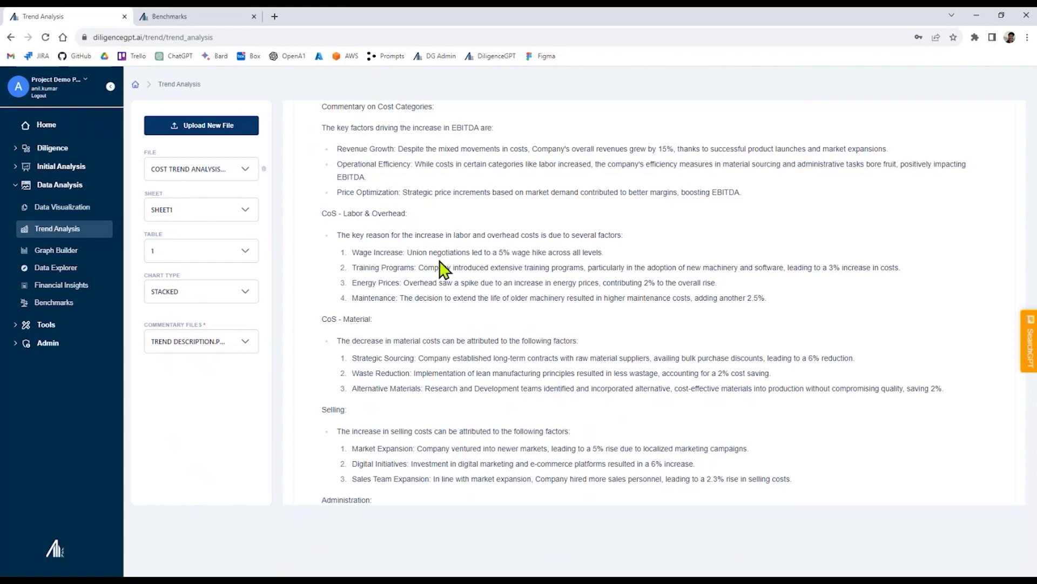
drag(477, 253, 597, 252)
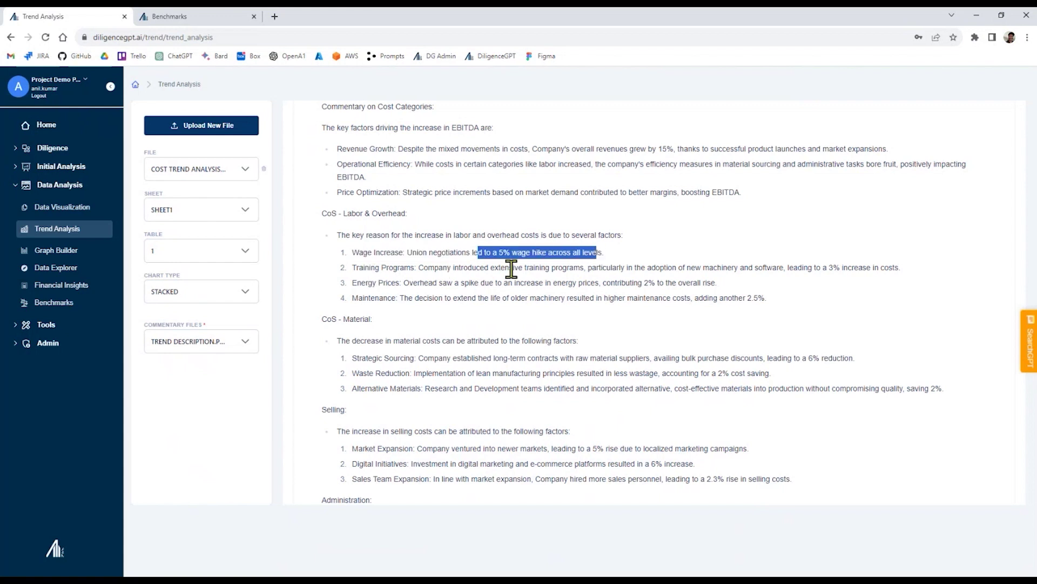
click(484, 282)
drag(366, 268, 481, 269)
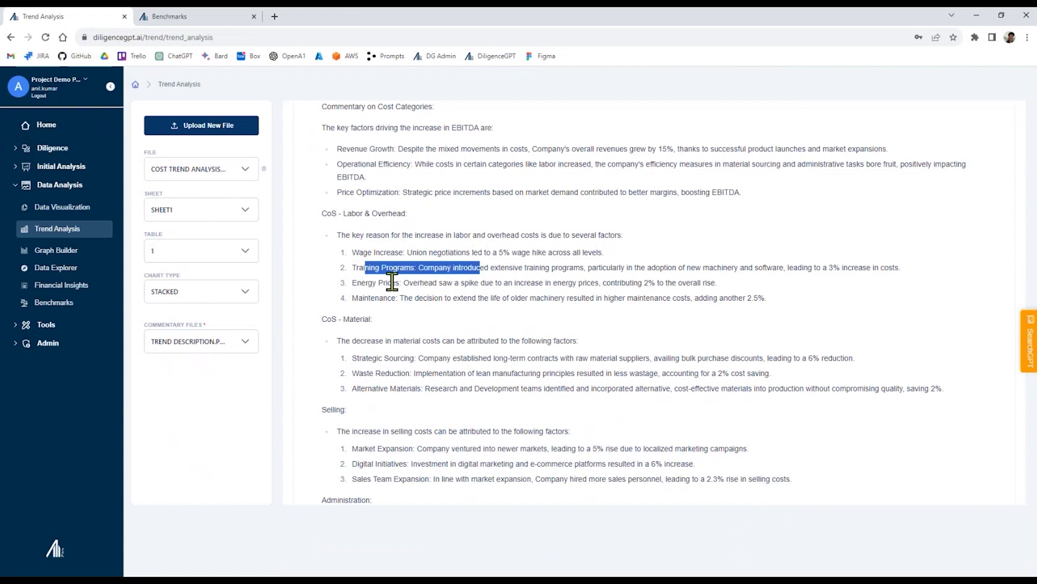
click(359, 285)
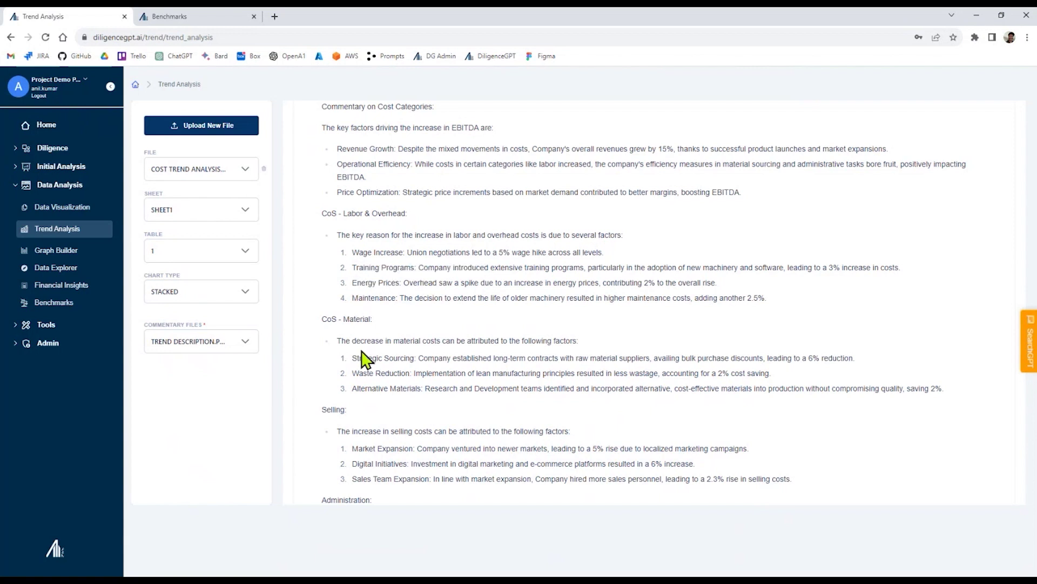
Step: Highlight the waste reduction point and its 2% cost saving figure
scroll(370, 354, down, 3)
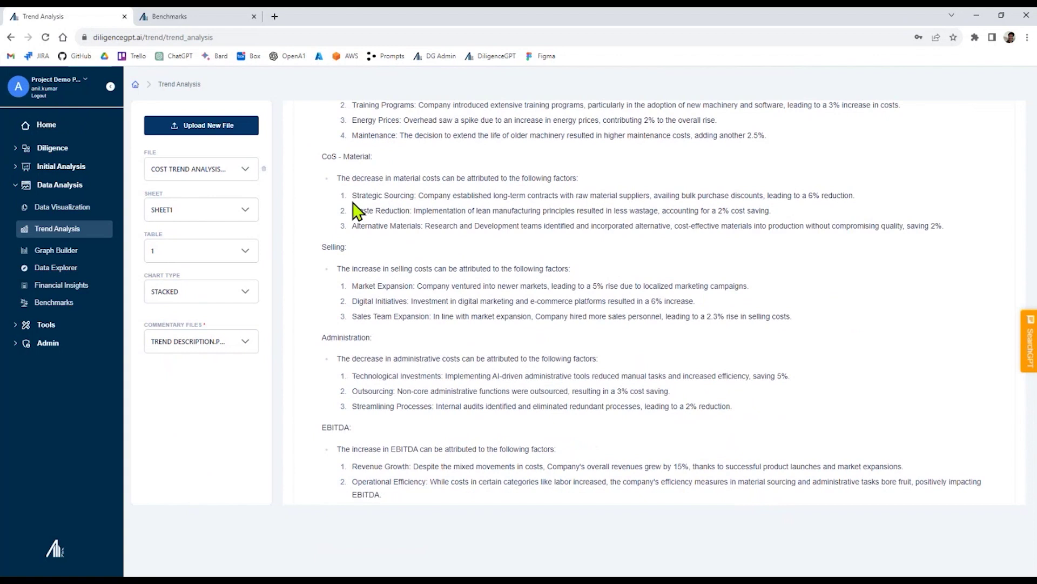
drag(358, 199, 428, 211)
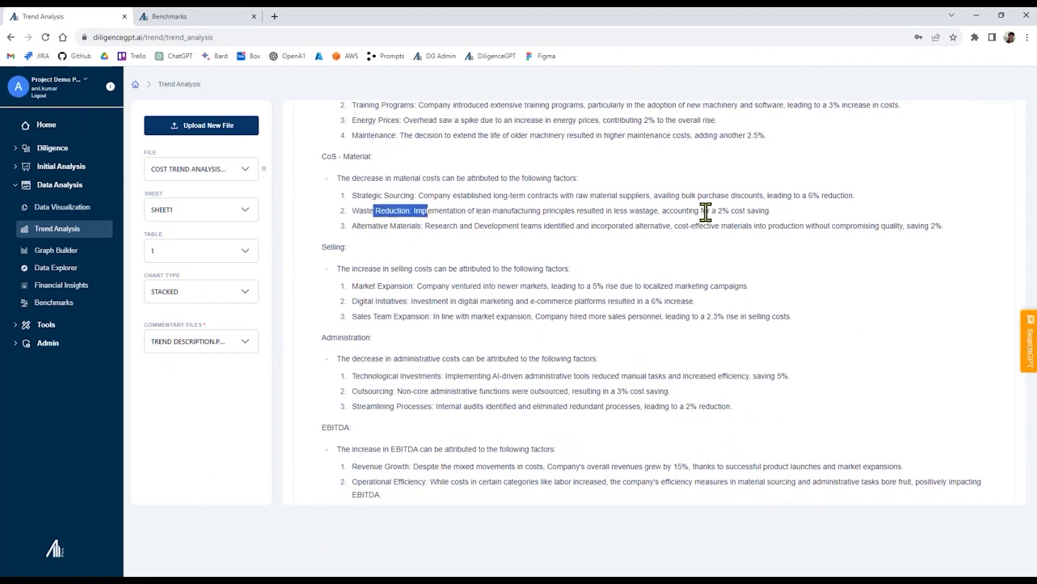
drag(707, 210, 766, 211)
scroll(555, 353, down, 1)
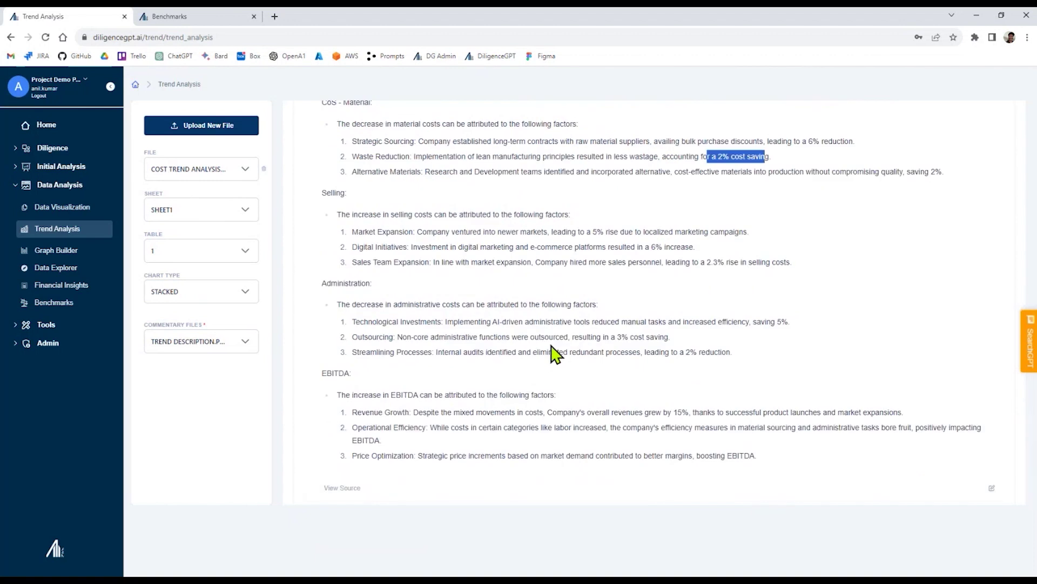
scroll(556, 354, up, 1)
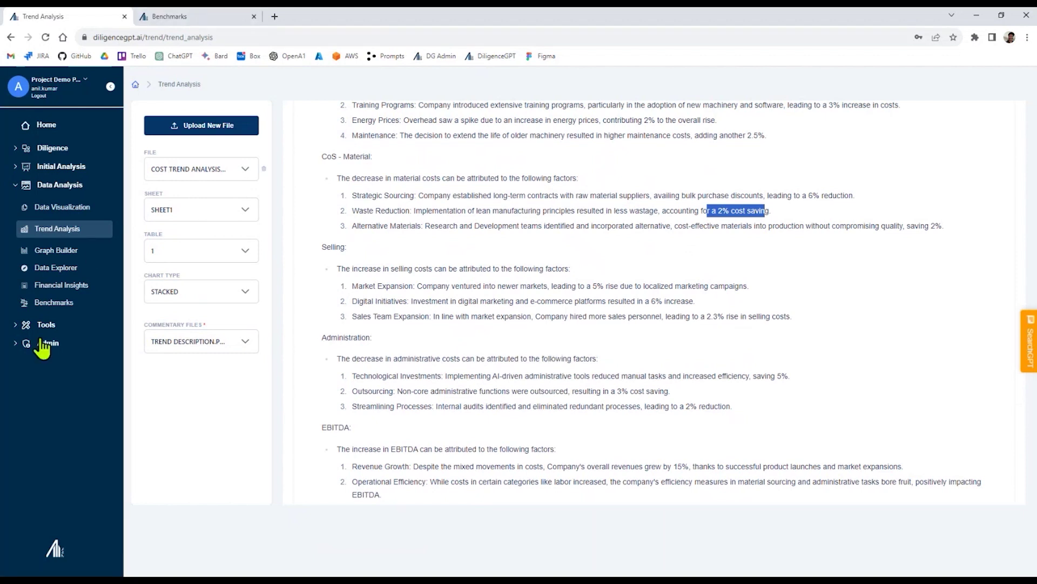
Step: Open the Anomaly Detection Trial Balance PE3 file in the Financial Insights spreadsheet
click(61, 287)
click(162, 158)
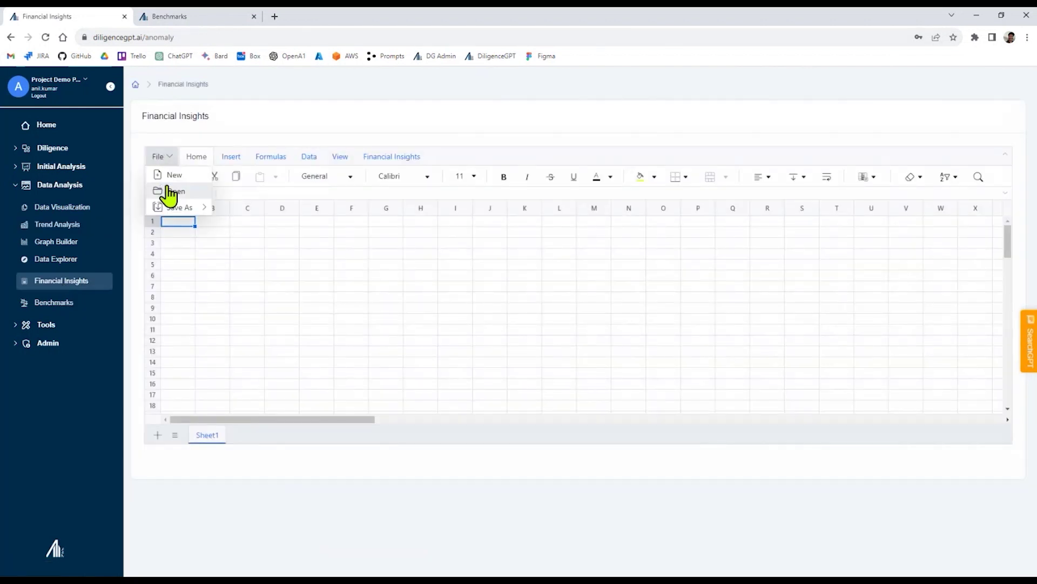
click(169, 194)
click(178, 83)
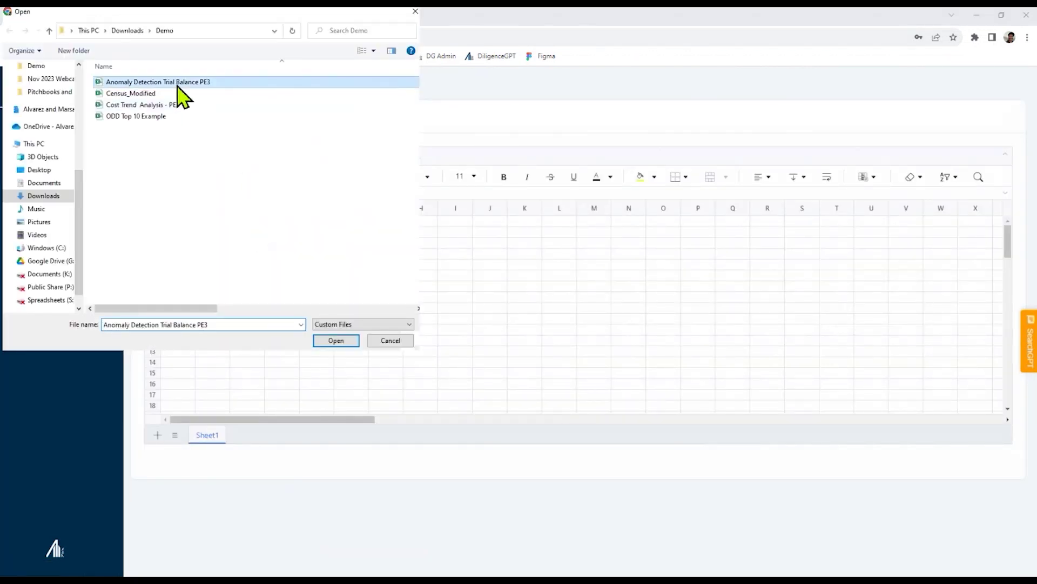
click(336, 340)
drag(328, 420, 351, 423)
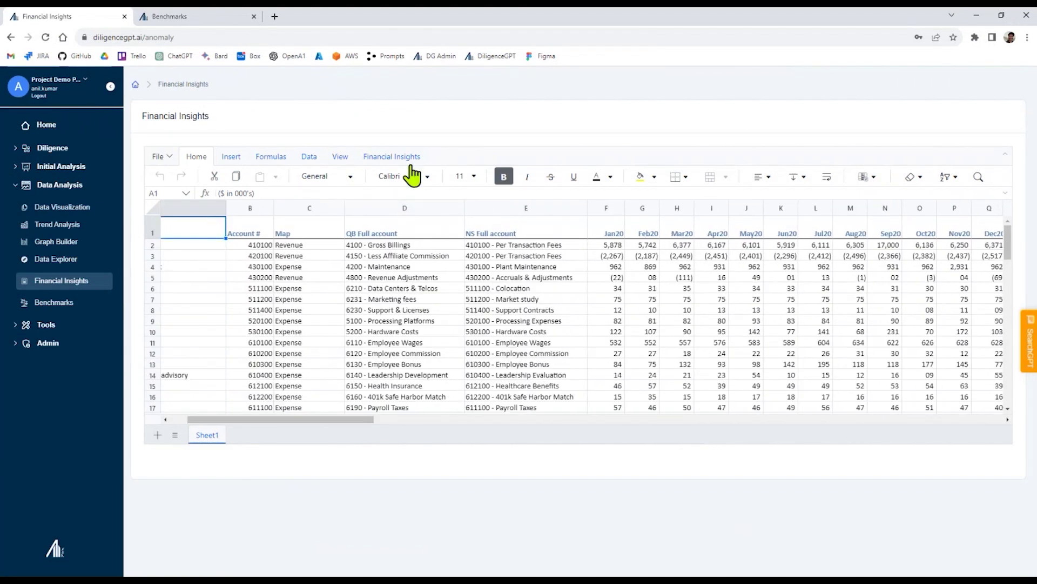
Step: Run Anomaly Detection 3.0 with account relevance 2 and YoY change materiality 5
click(406, 159)
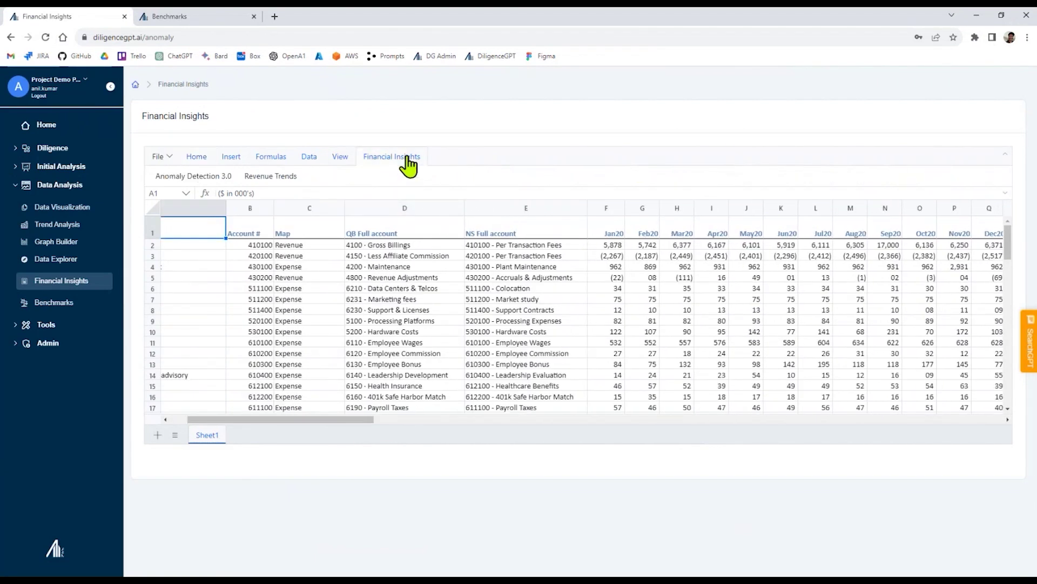
click(192, 177)
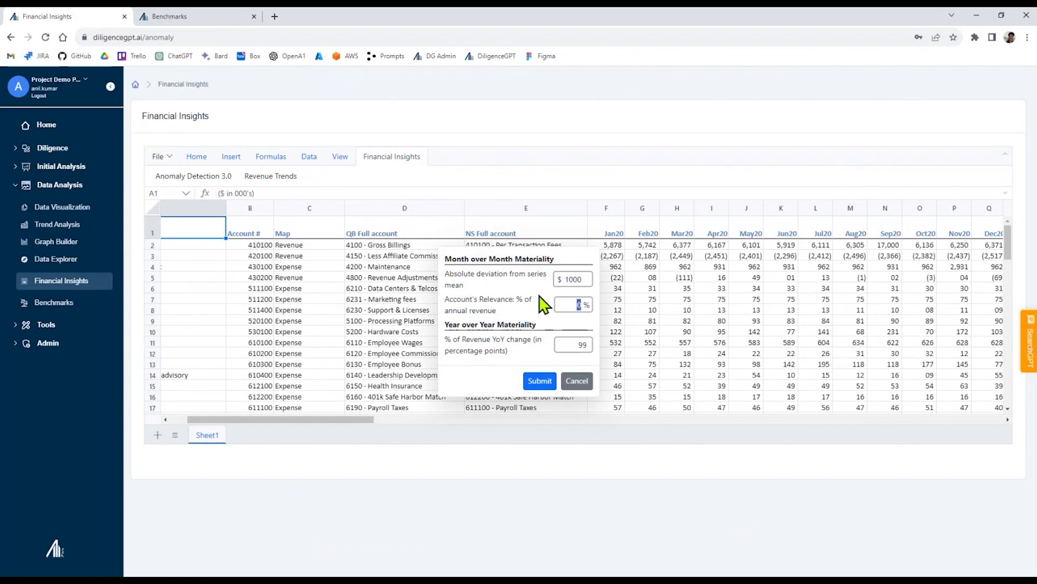
text(2)
double_click(583, 345)
text(5)
click(538, 383)
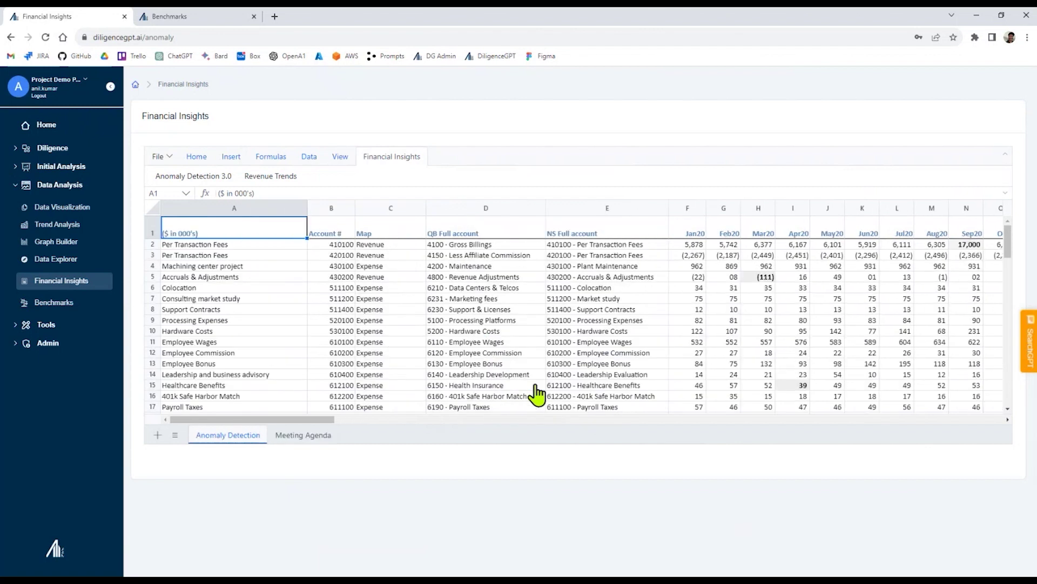
Step: Review the red anomaly cells, widen Meeting Agenda column B, then return to Anomaly Detection
drag(324, 420, 399, 437)
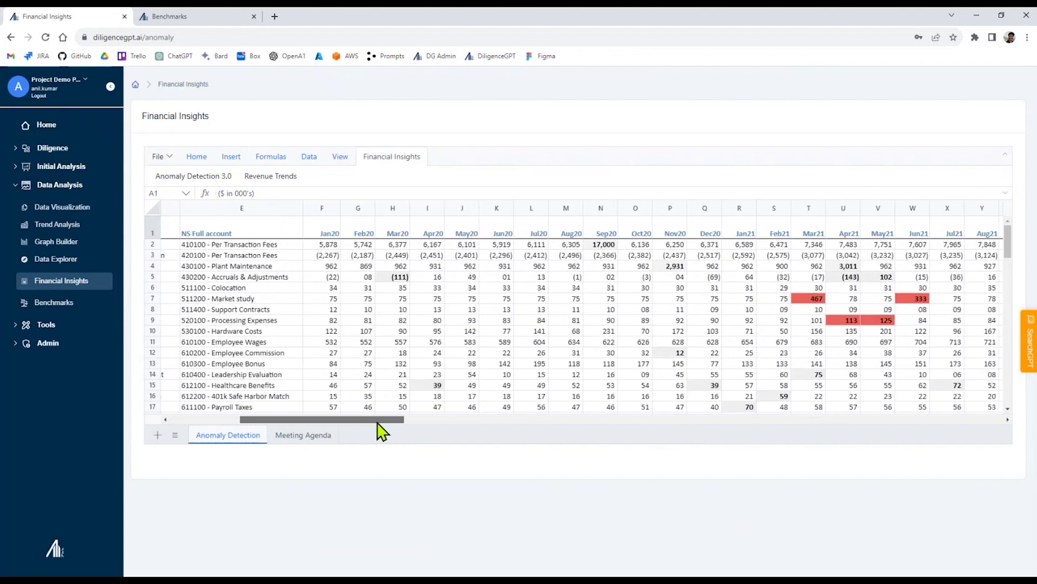
drag(377, 423, 433, 429)
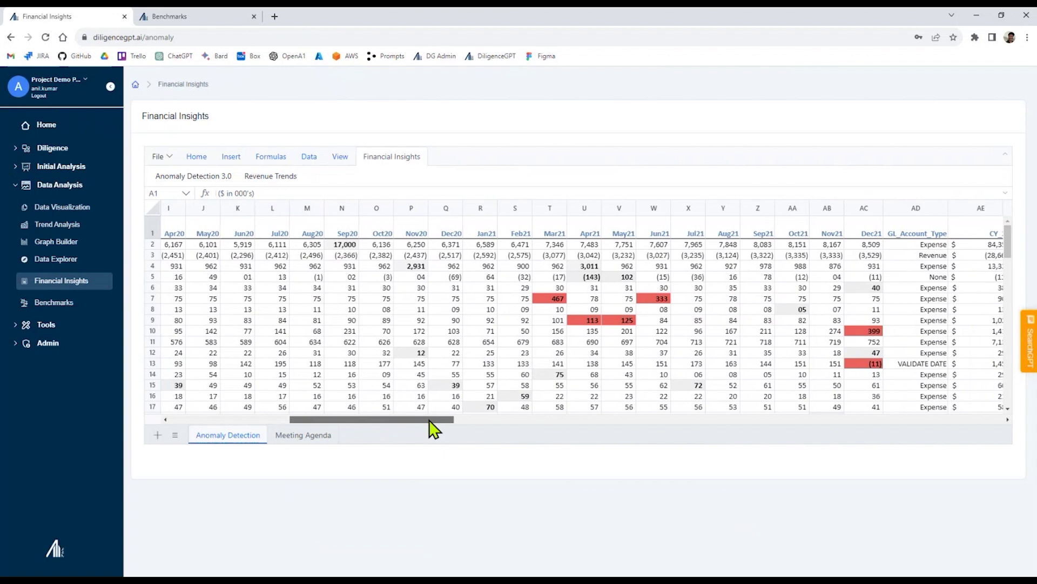
click(314, 442)
drag(279, 209, 465, 208)
click(243, 442)
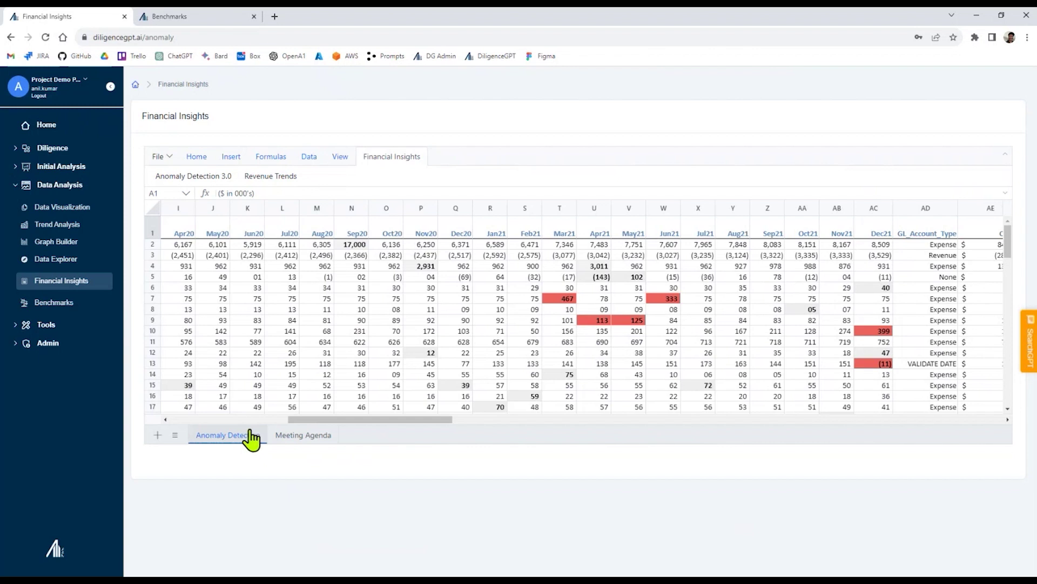
click(197, 22)
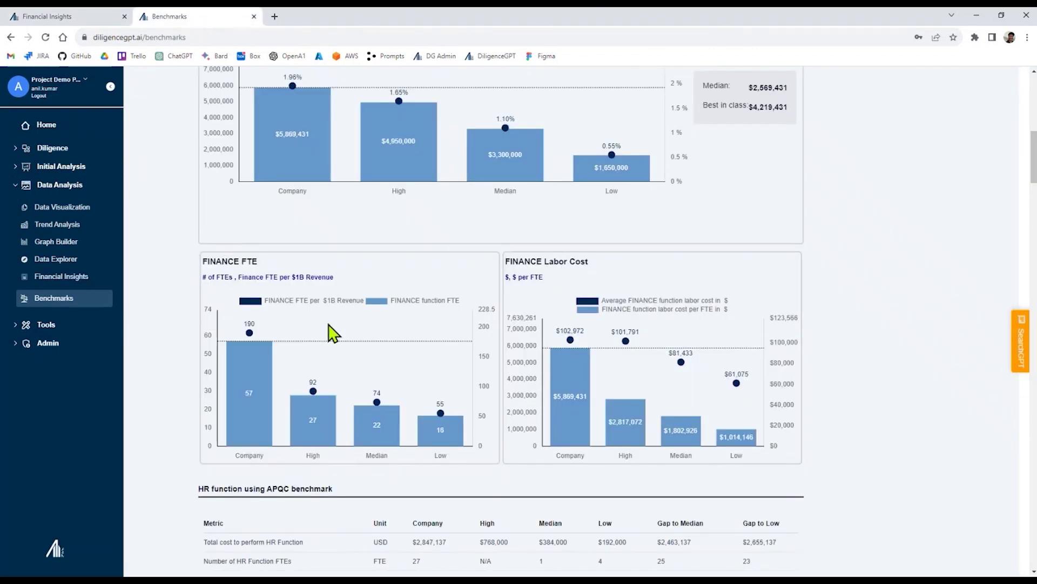
scroll(330, 334, up, 1)
scroll(330, 333, up, 9)
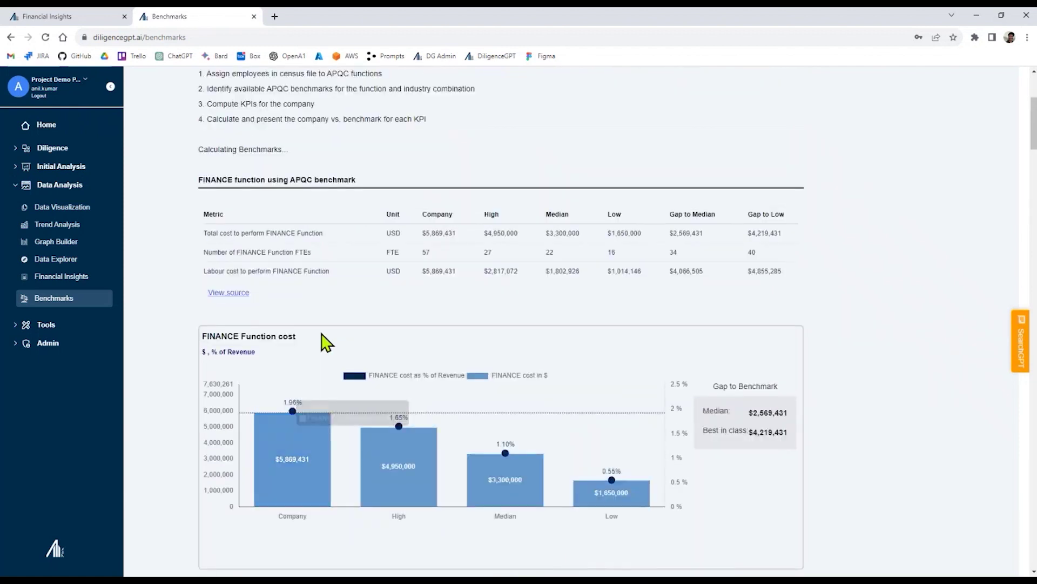
scroll(324, 340, down, 4)
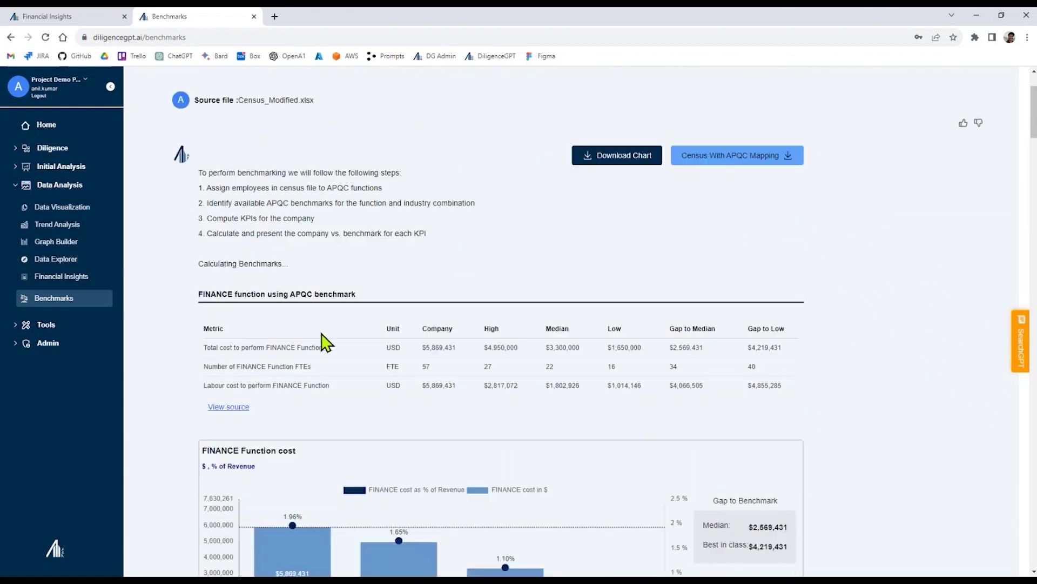
scroll(321, 334, down, 1)
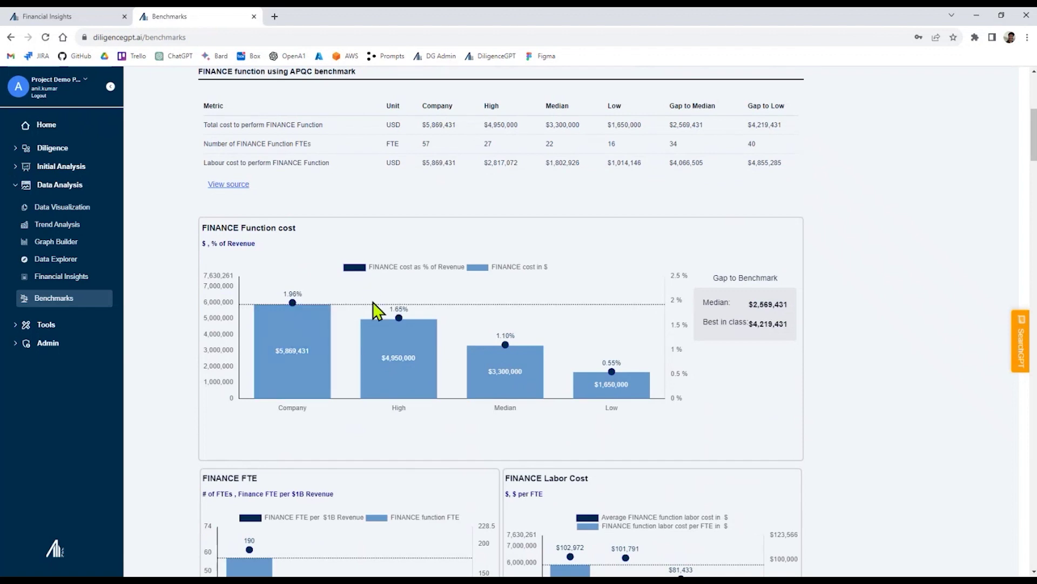
scroll(378, 304, down, 1)
scroll(377, 303, down, 5)
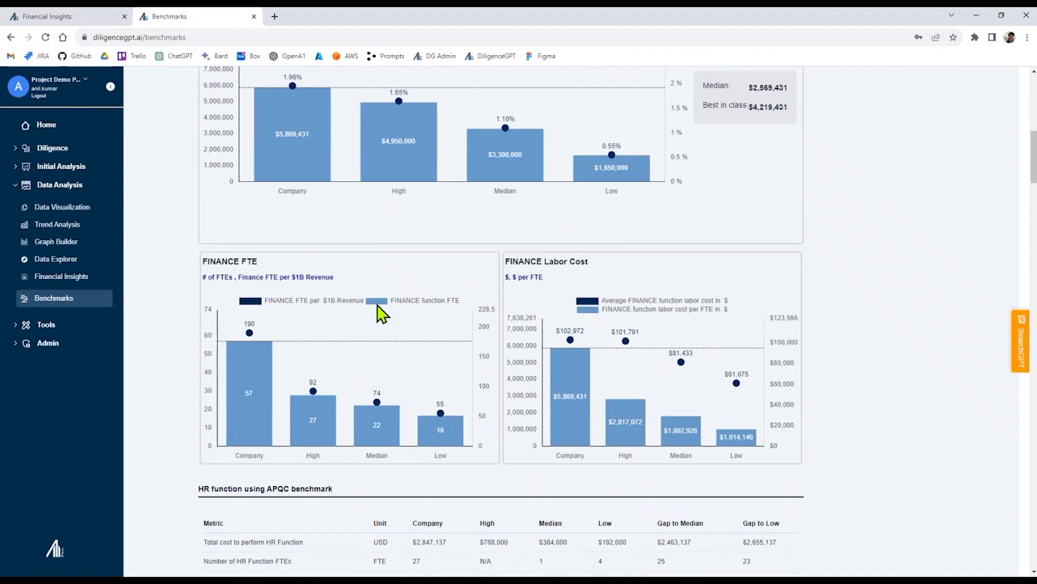
scroll(379, 313, down, 12)
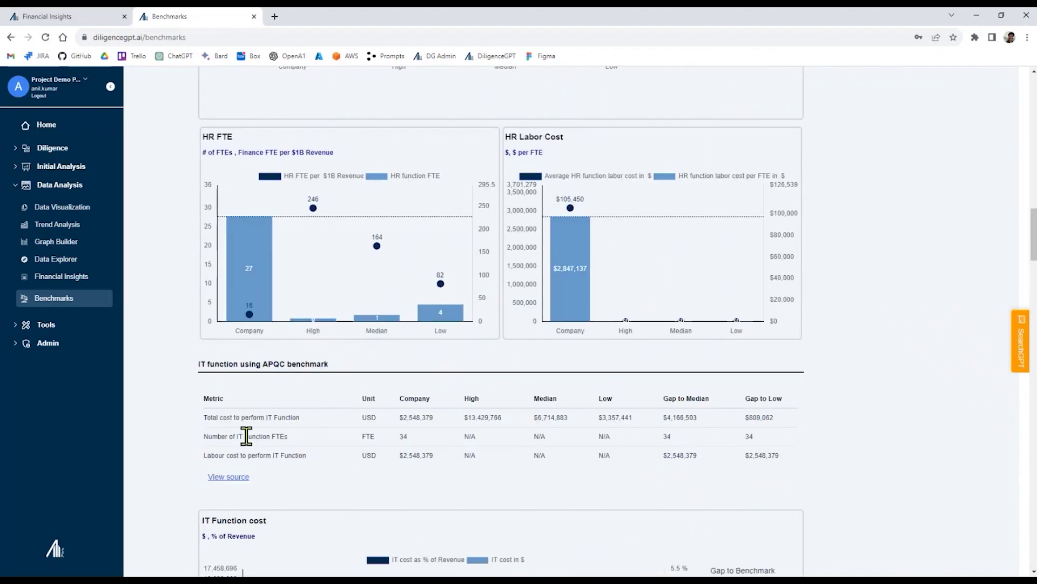
scroll(374, 460, down, 7)
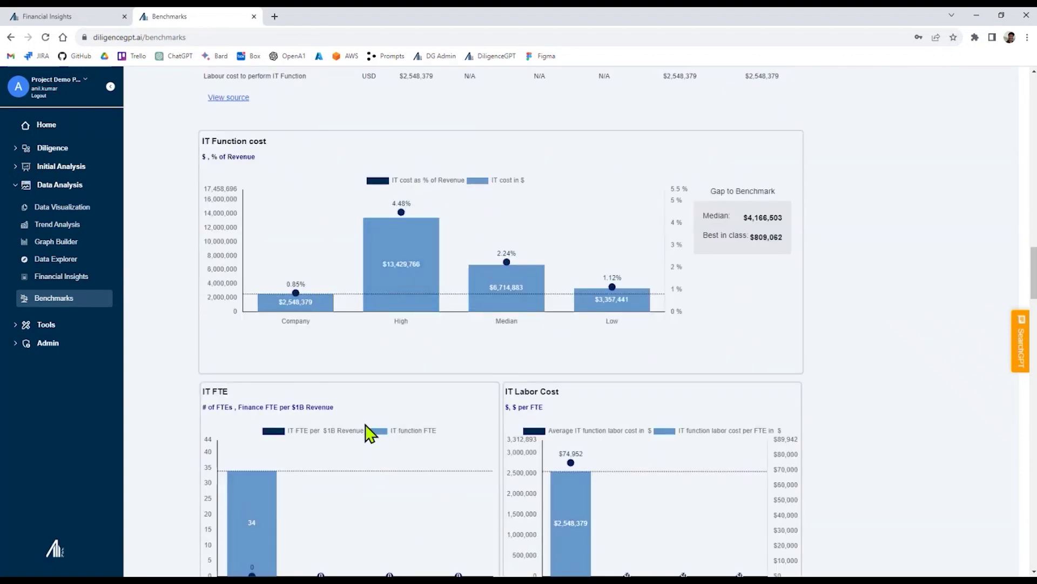
scroll(503, 416, up, 13)
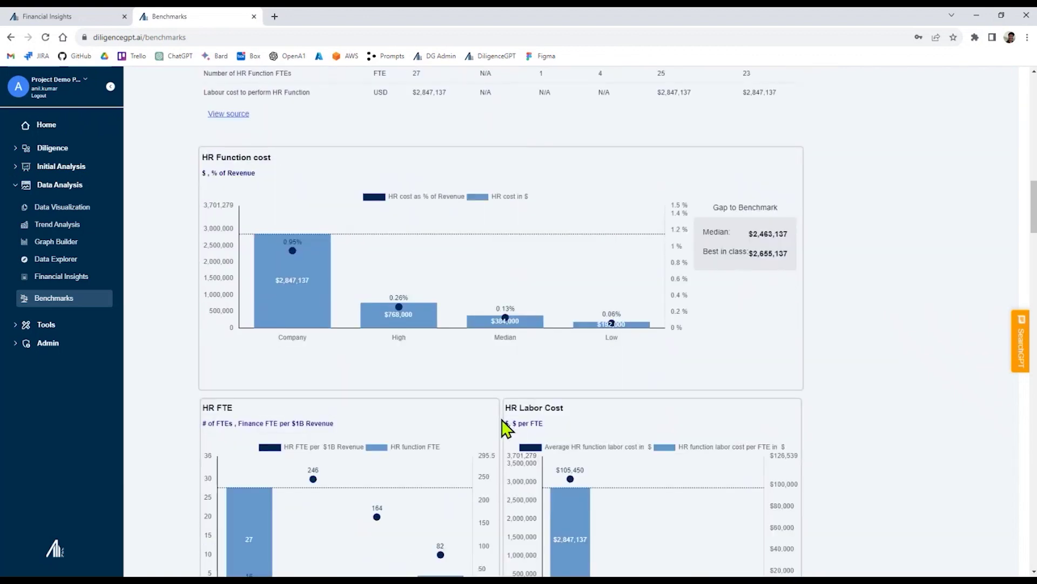
scroll(504, 427, up, 5)
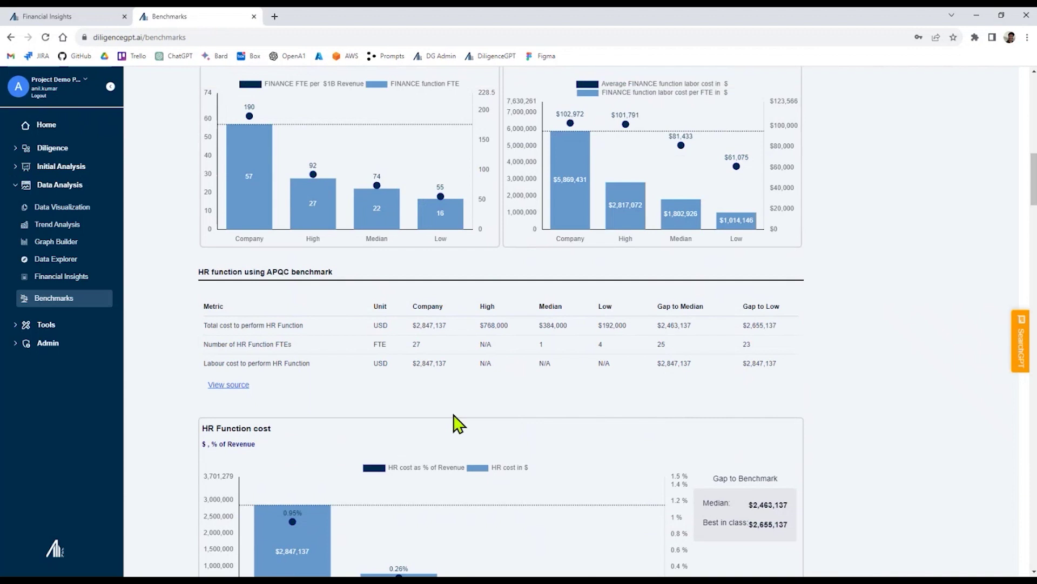
scroll(449, 411, up, 13)
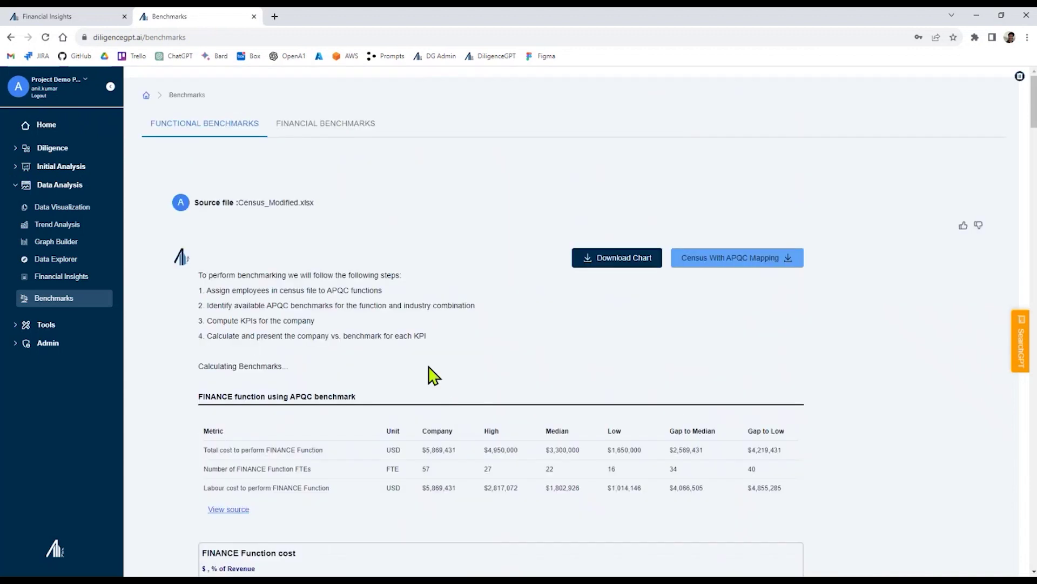
Step: In Financial Benchmarks, confirm the Revenue and COGS values and request peer selection criteria
click(313, 129)
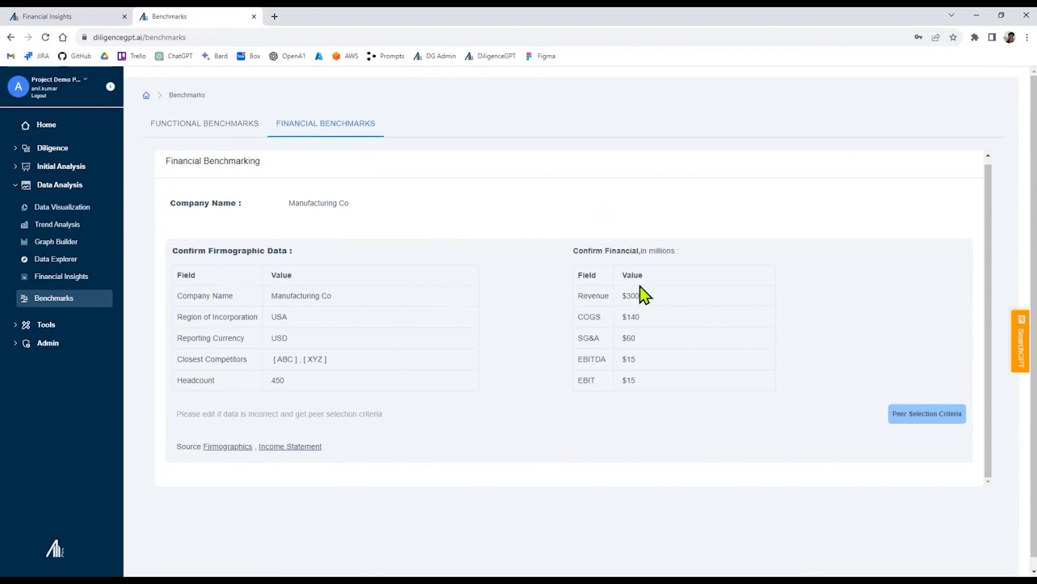
click(664, 294)
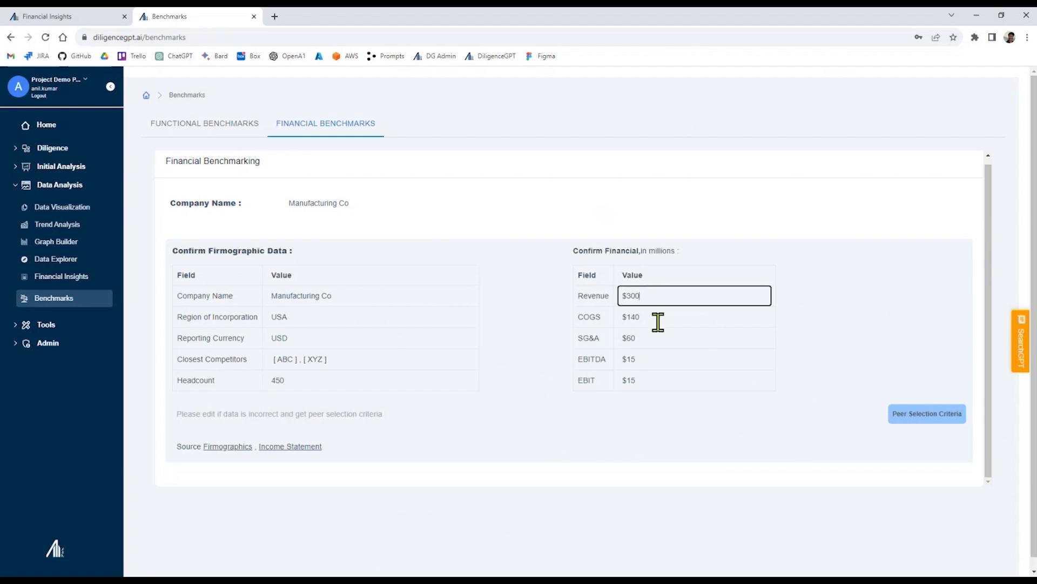
click(660, 319)
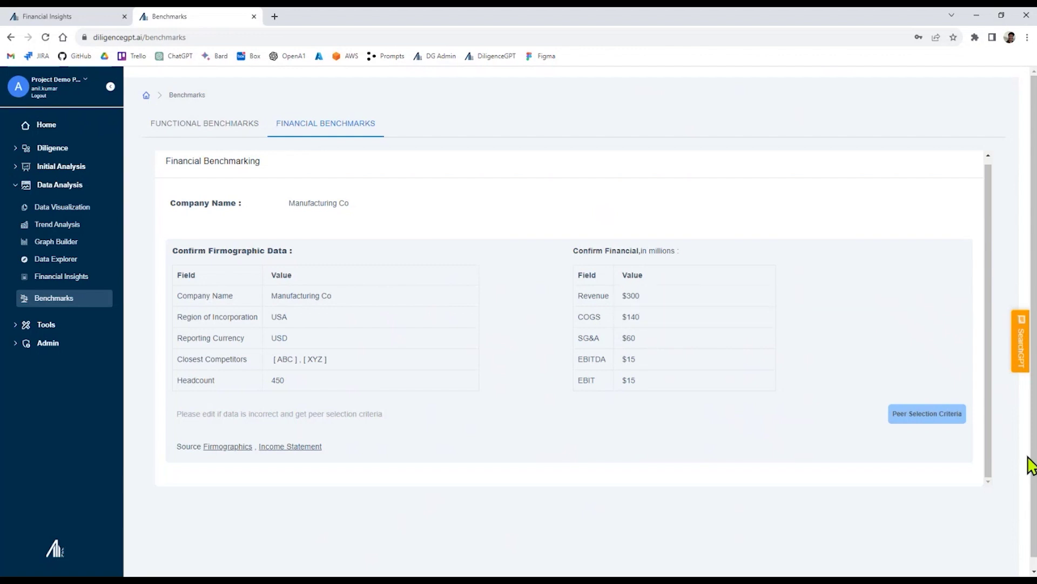
click(938, 420)
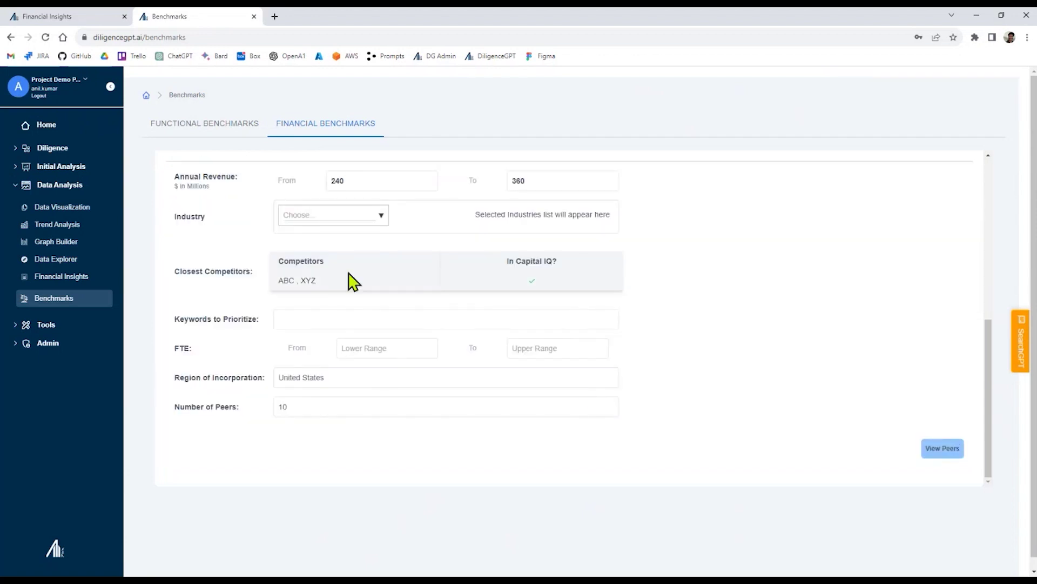
Step: Set the peer industry to Industrials > Capital Goods and retrieve matching peers
click(381, 216)
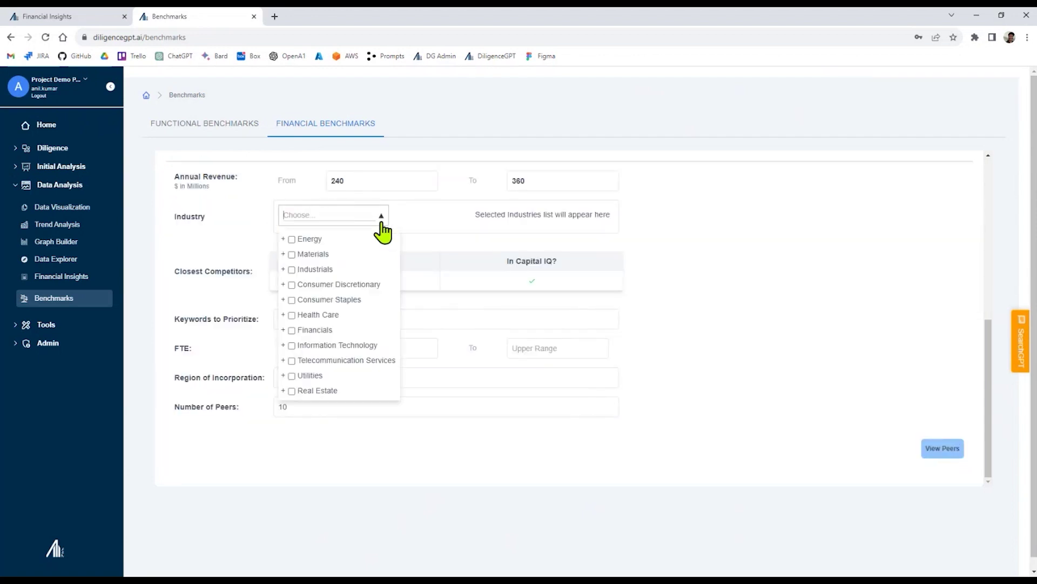
click(286, 273)
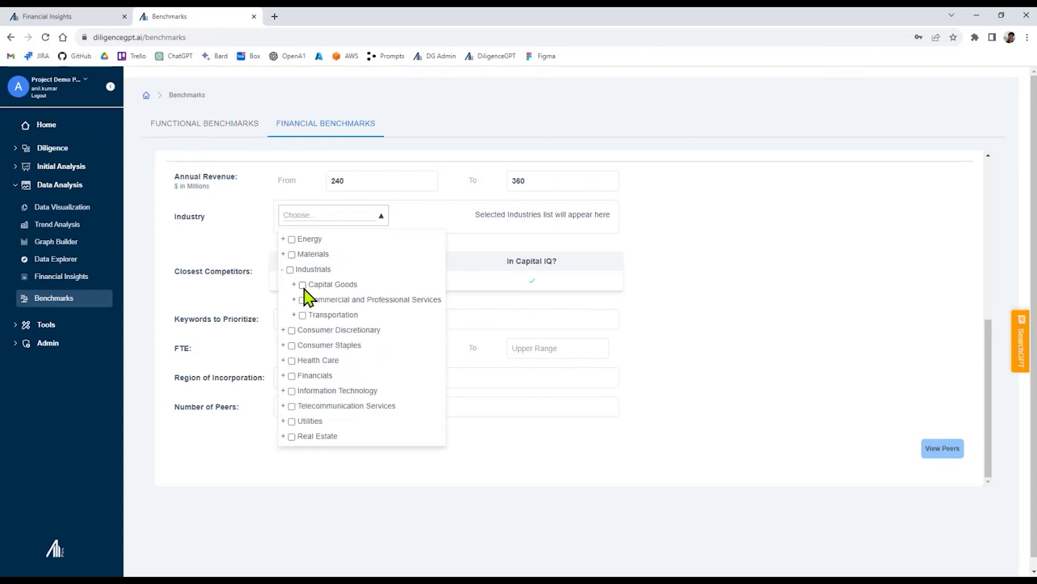
click(302, 285)
click(942, 453)
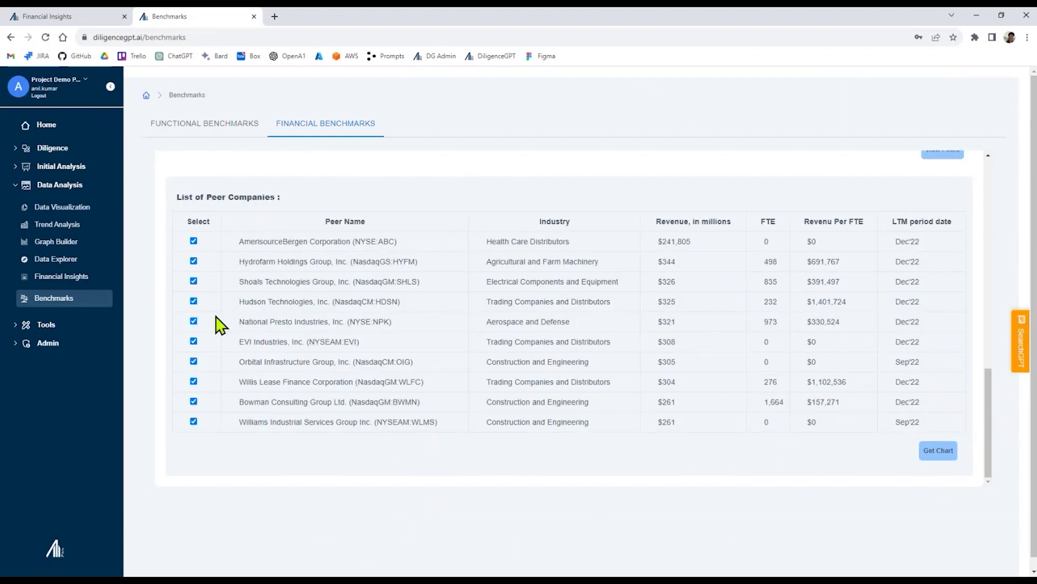
Step: Drop Hudson Technologies, EVI Industries and Willis Lease Finance, then chart the seven remaining peers
click(194, 301)
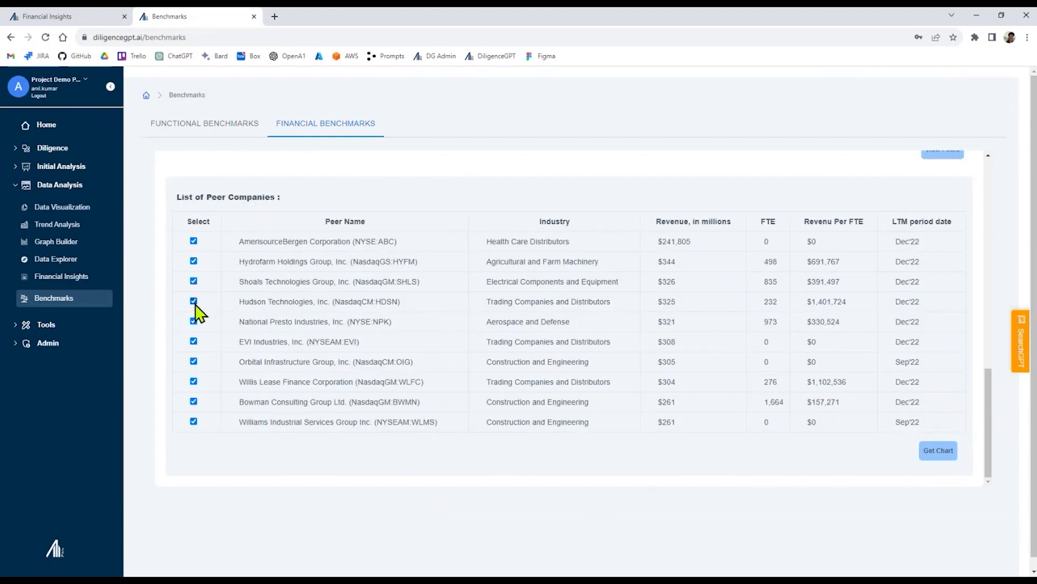
click(193, 342)
click(193, 382)
click(938, 454)
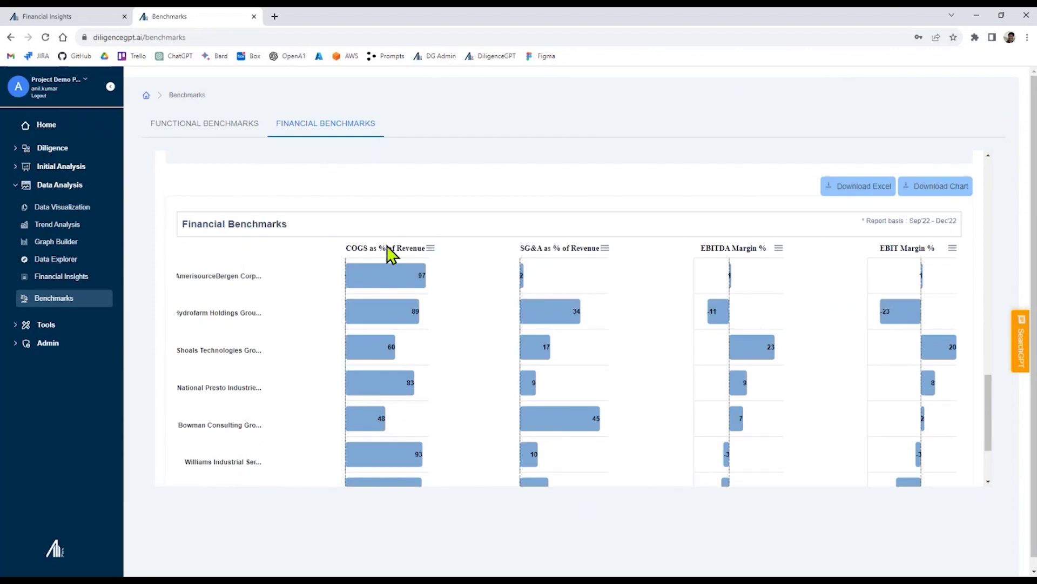
Step: Scroll through the peer bars of the loaded Financial Benchmarks chart
scroll(506, 310, down, 3)
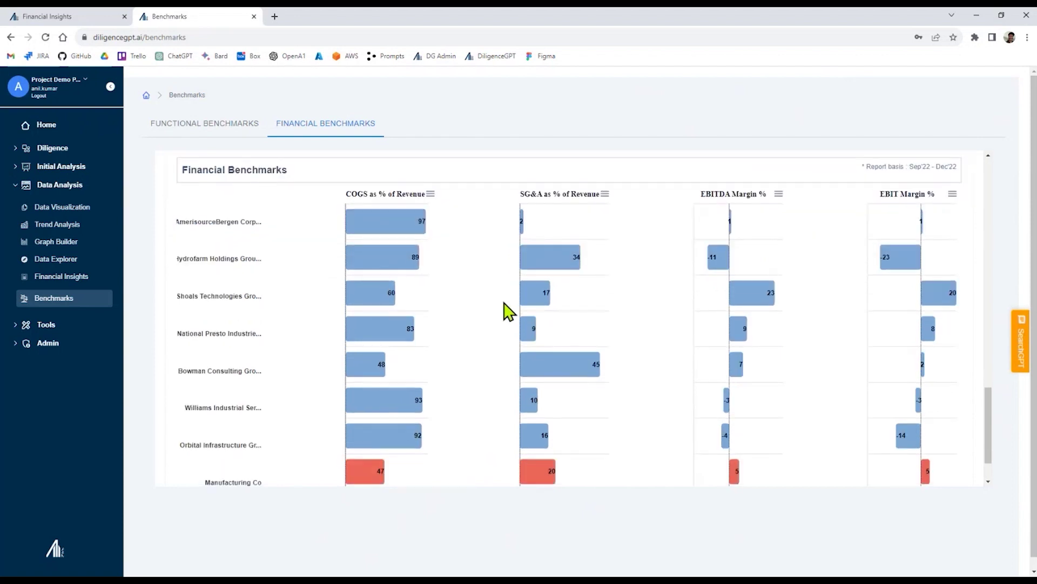
scroll(430, 409, up, 3)
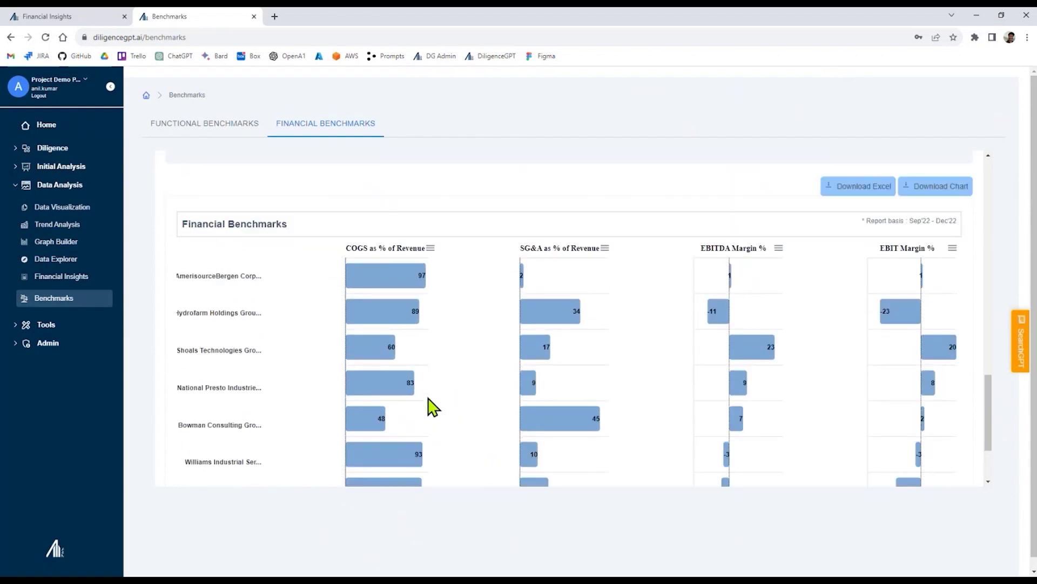